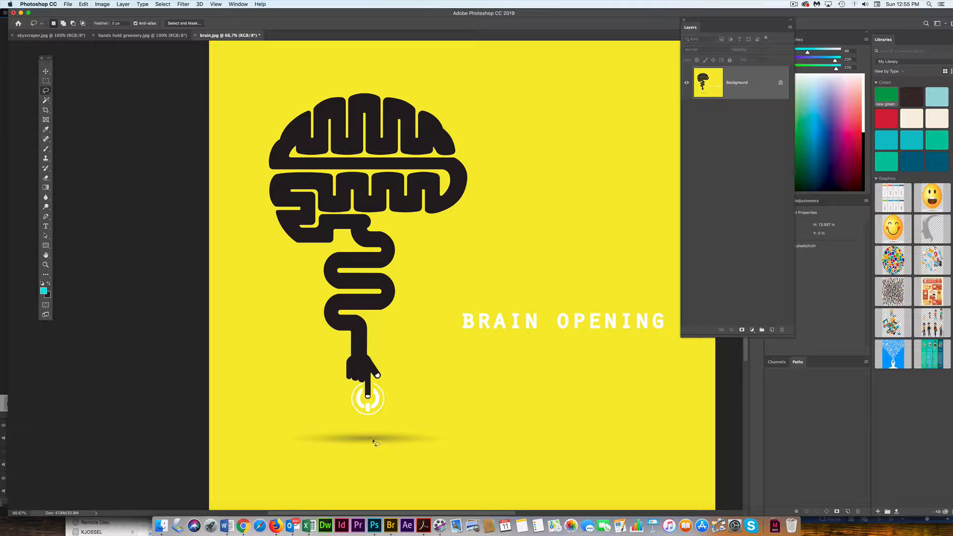
# Step: Lasso loosely around the brain, arm and power symbol, copy the selection to a new layer, and hide the Background
pyautogui.moveTo(346, 420)
pyautogui.mouseDown()
pyautogui.moveTo(385, 423)
pyautogui.moveTo(399, 407)
pyautogui.moveTo(383, 354)
pyautogui.moveTo(407, 301)
pyautogui.moveTo(491, 217)
pyautogui.moveTo(479, 157)
pyautogui.moveTo(451, 105)
pyautogui.moveTo(420, 79)
pyautogui.moveTo(357, 66)
pyautogui.moveTo(286, 76)
pyautogui.moveTo(238, 110)
pyautogui.moveTo(215, 187)
pyautogui.moveTo(232, 254)
pyautogui.moveTo(346, 421)
pyautogui.mouseUp()
pyautogui.hotkey('ctrl', 'j')
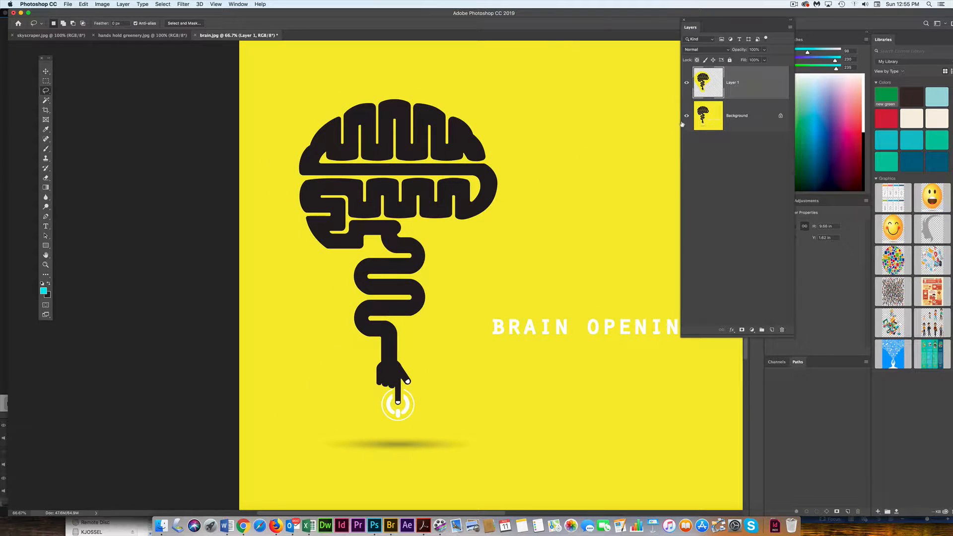
pyautogui.click(686, 115)
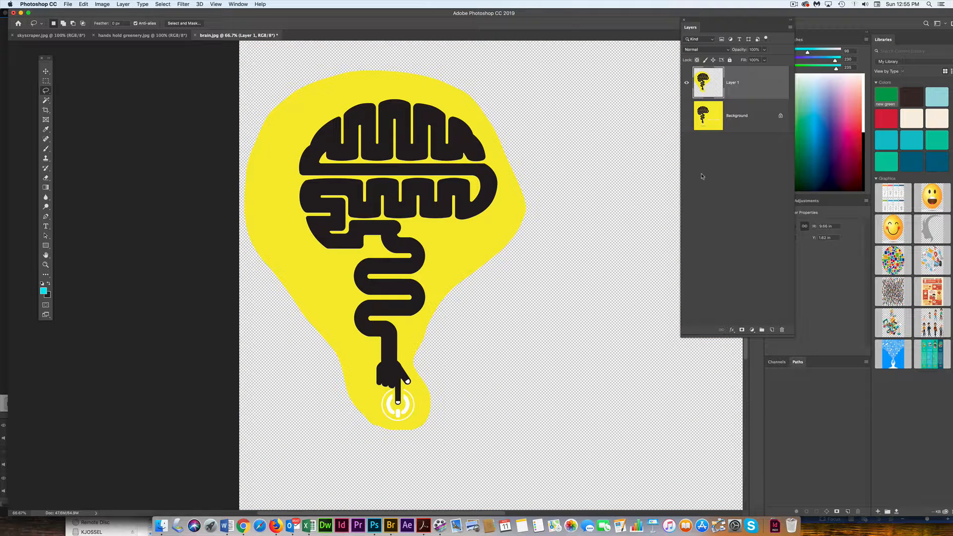
# Step: Remove the yellow surrounding the brain on Layer 1 using the Magic Wand and clear the selection
pyautogui.click(46, 101)
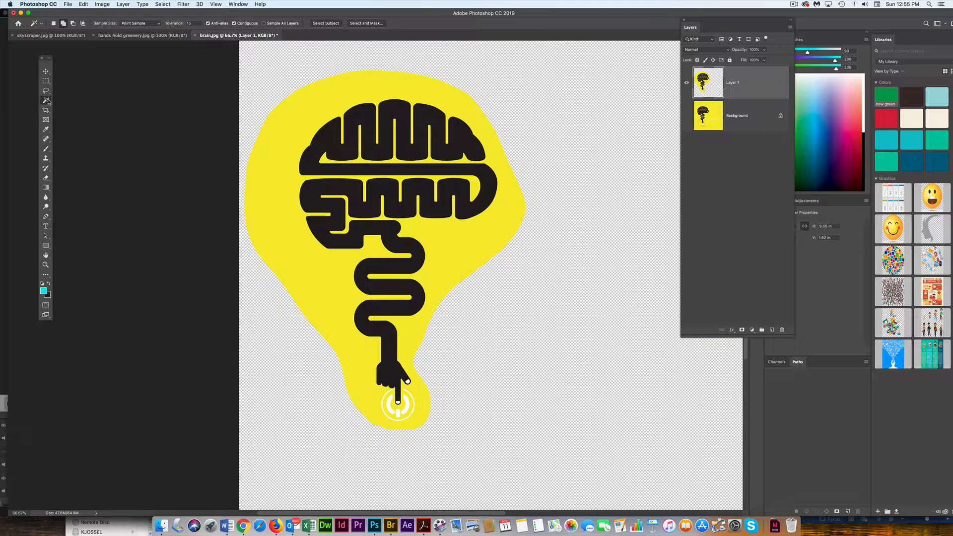
pyautogui.click(338, 99)
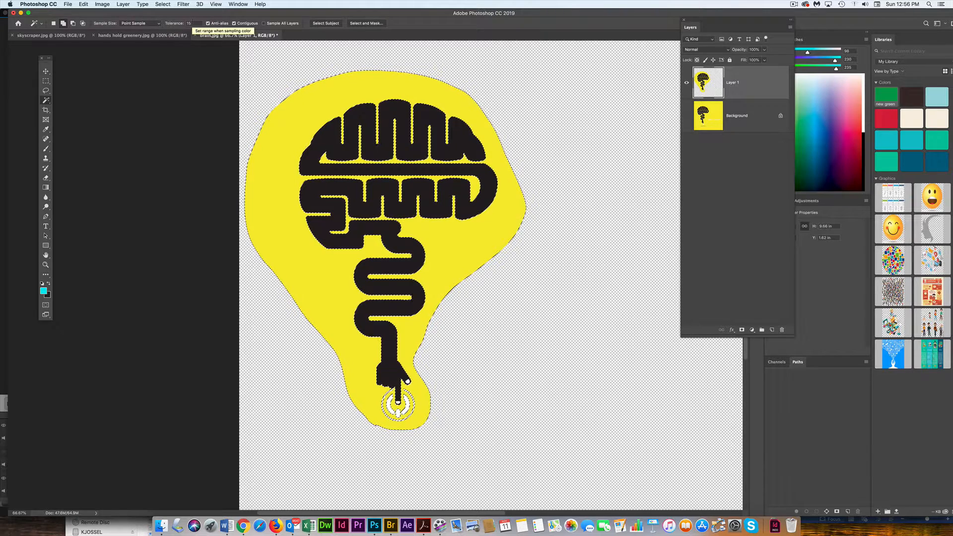
pyautogui.press('Delete')
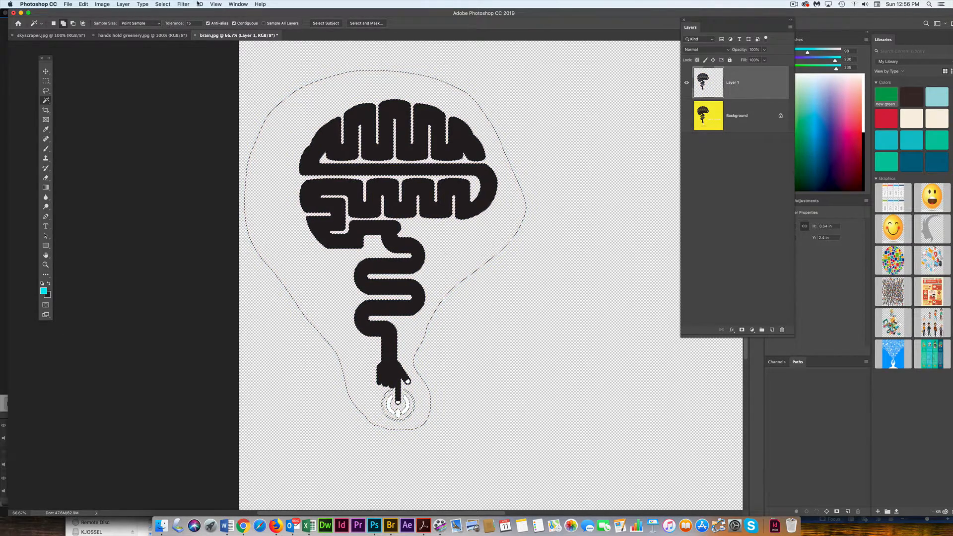
pyautogui.click(158, 5)
pyautogui.click(162, 20)
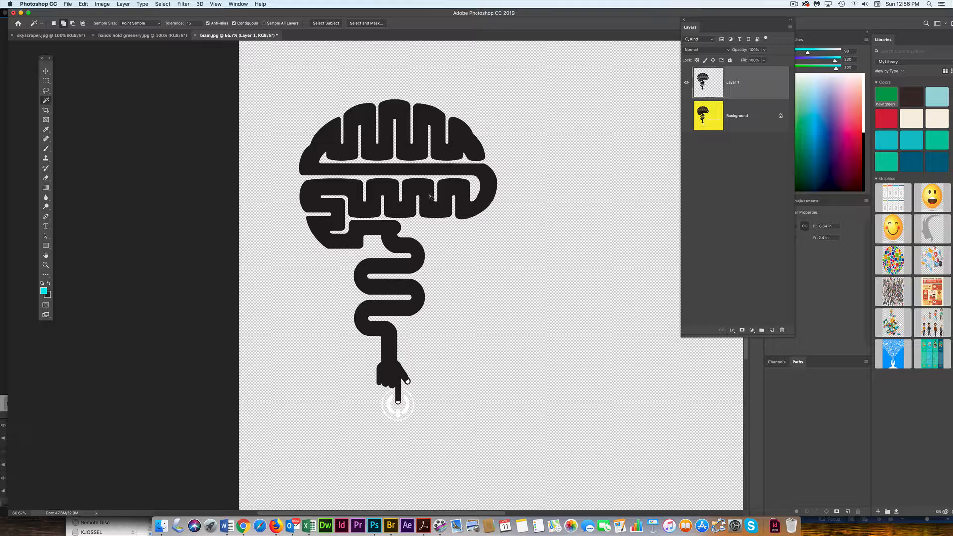
# Step: In skyscraper.jpg, select the whole building with the Polygonal Lasso, following its rooflines and looping outside the lower canvas edges
pyautogui.click(166, 36)
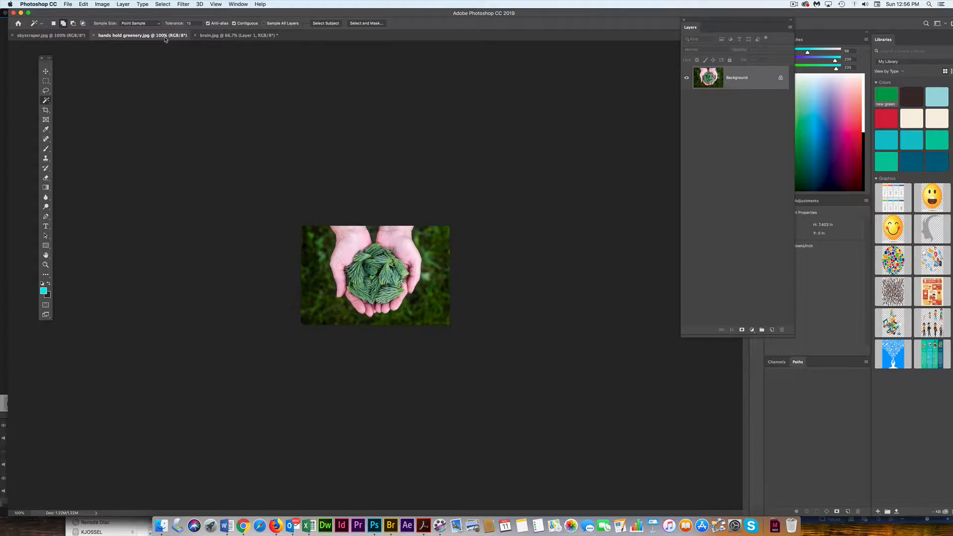
pyautogui.click(75, 36)
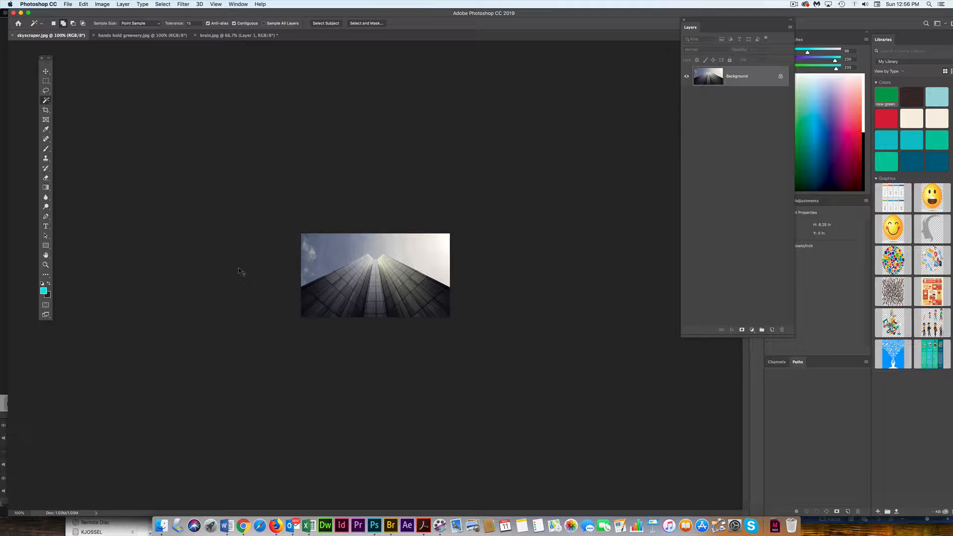
pyautogui.press('super+plus')
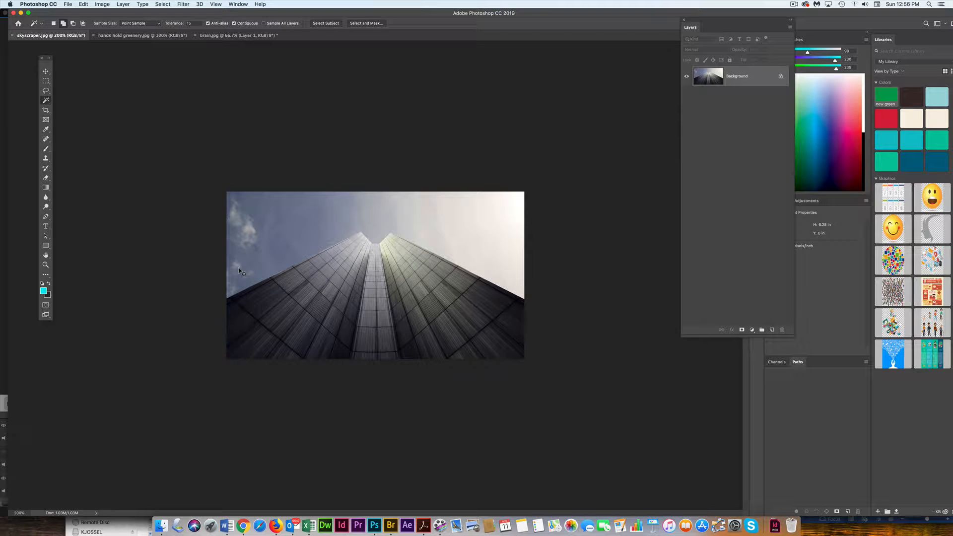
pyautogui.press('super+plus')
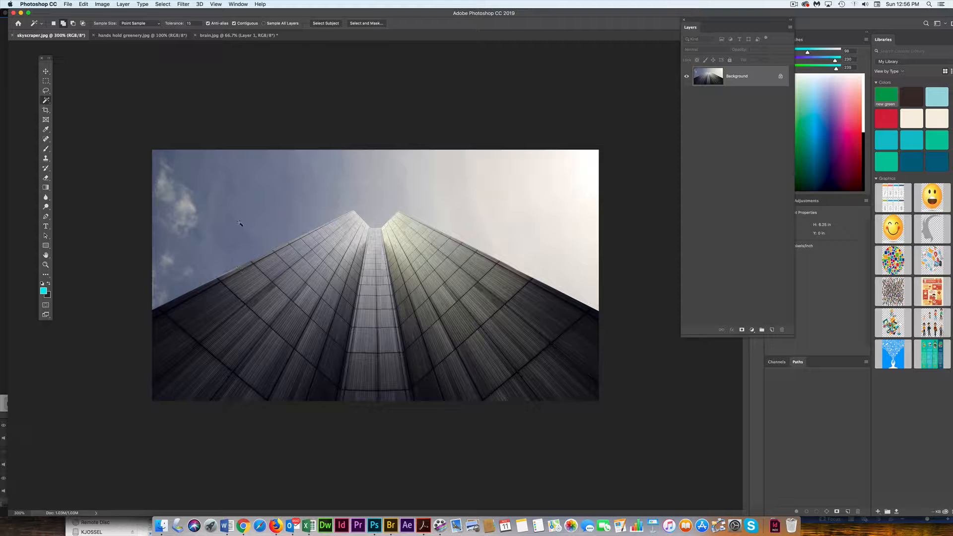
pyautogui.moveTo(51, 92); pyautogui.dragTo(75, 98)
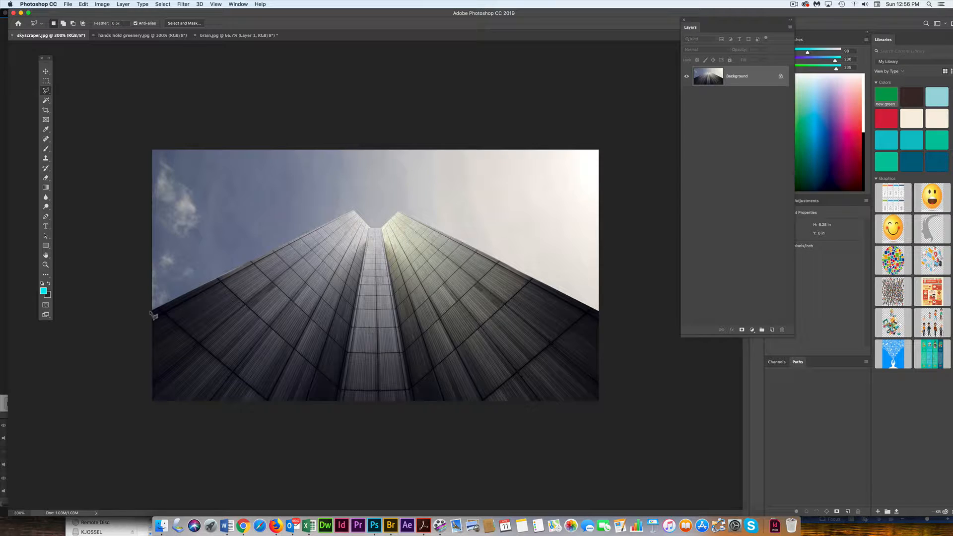
pyautogui.click(150, 311)
pyautogui.click(355, 212)
pyautogui.click(370, 229)
pyautogui.click(400, 212)
pyautogui.click(628, 327)
pyautogui.click(636, 433)
pyautogui.click(235, 482)
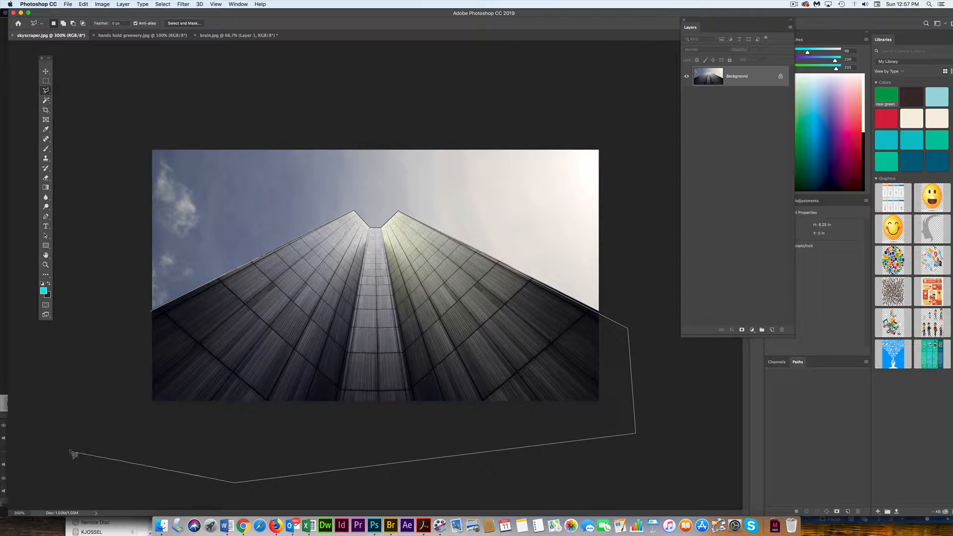
pyautogui.click(69, 445)
pyautogui.click(106, 357)
pyautogui.click(153, 312)
# Step: Copy the selected skyscraper to a new layer and hide the Background layer
pyautogui.press('super+j')
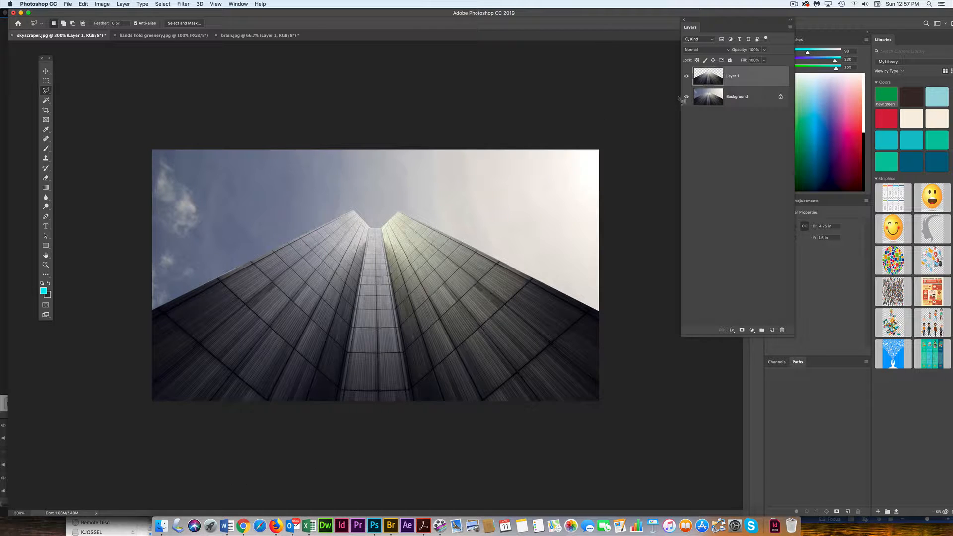
pyautogui.click(686, 96)
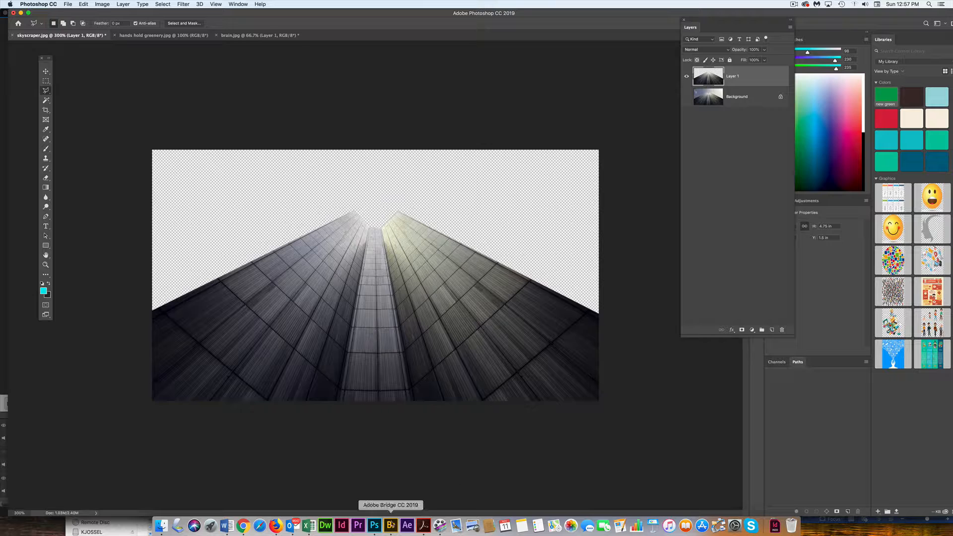
# Step: Switch to Adobe Bridge and open blue sky.jpg from the Canva imagery folder in Photoshop
pyautogui.click(391, 525)
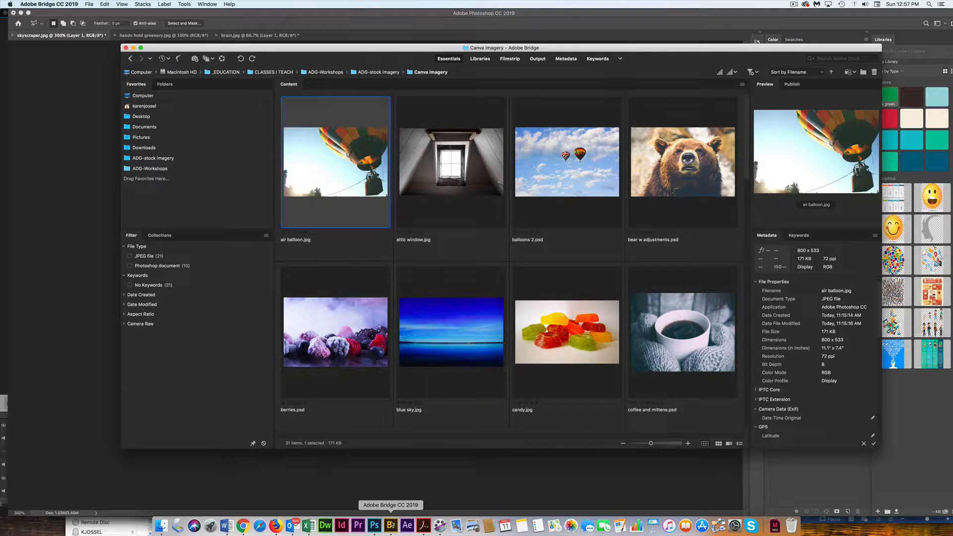
pyautogui.click(431, 319)
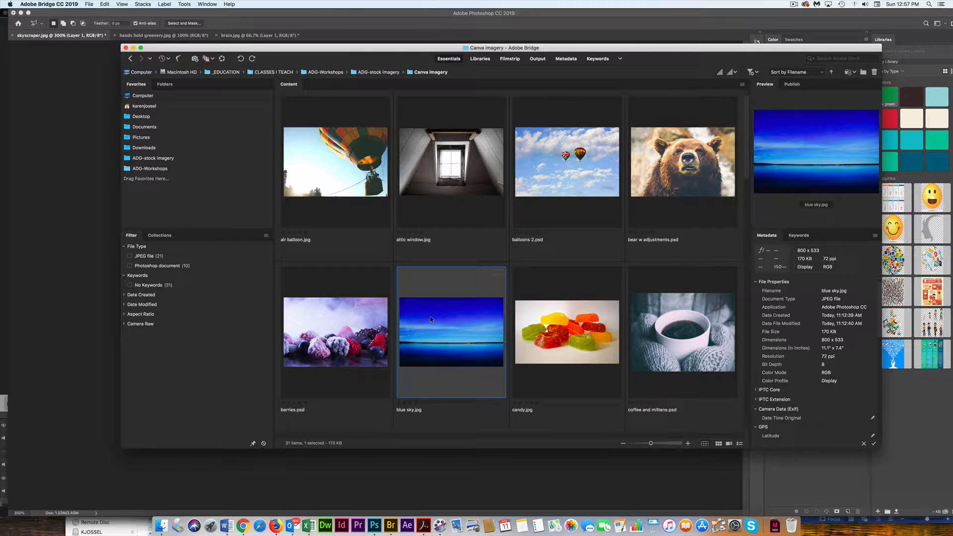
pyautogui.doubleClick(430, 316)
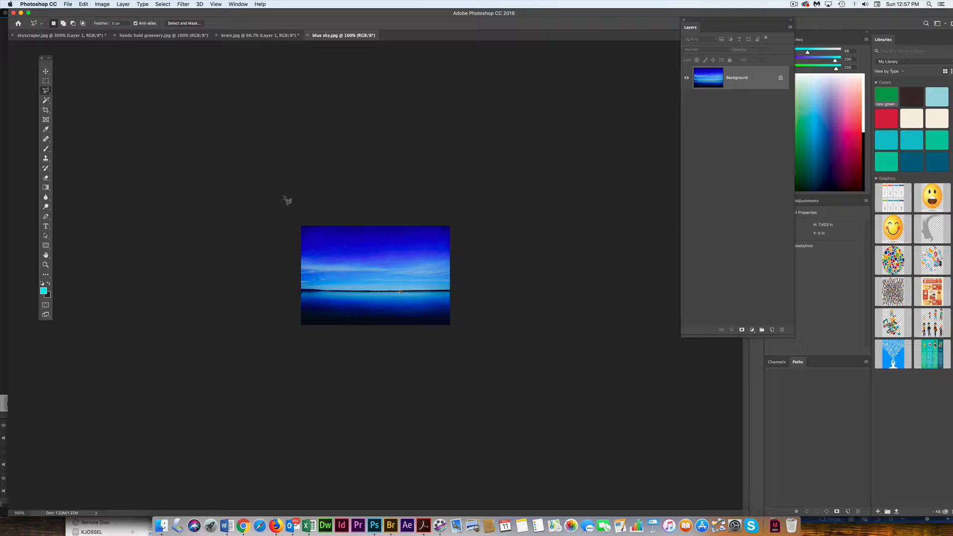
# Step: Copy the blue sky image into skyscraper.jpg beneath the building layer and position it to cover the full canvas width
pyautogui.click(46, 71)
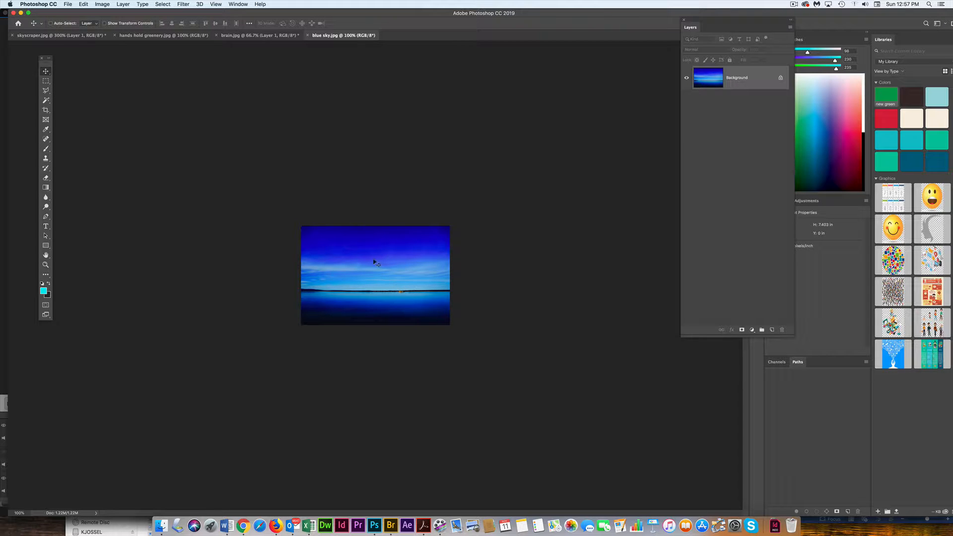
pyautogui.moveTo(375, 262); pyautogui.dragTo(87, 44)
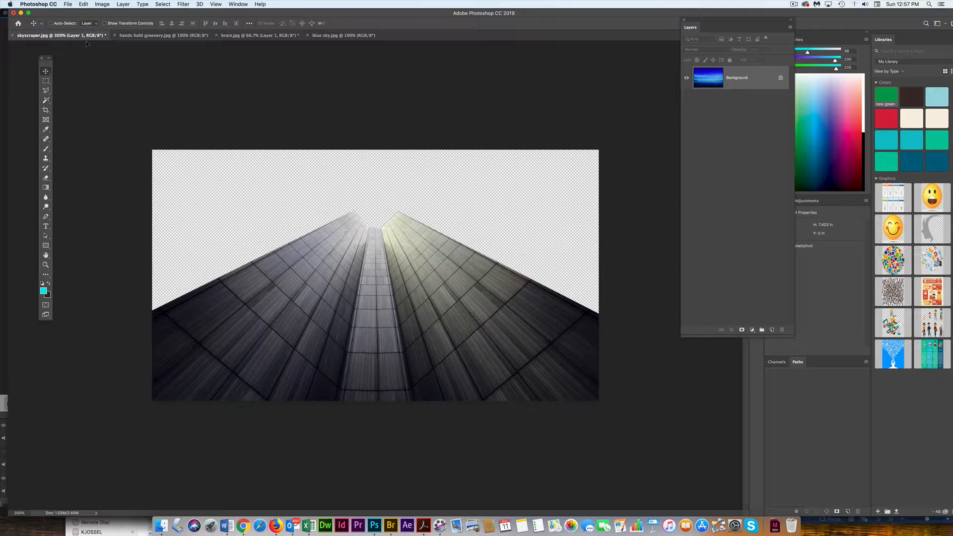
pyautogui.moveTo(397, 266); pyautogui.dragTo(397, 267)
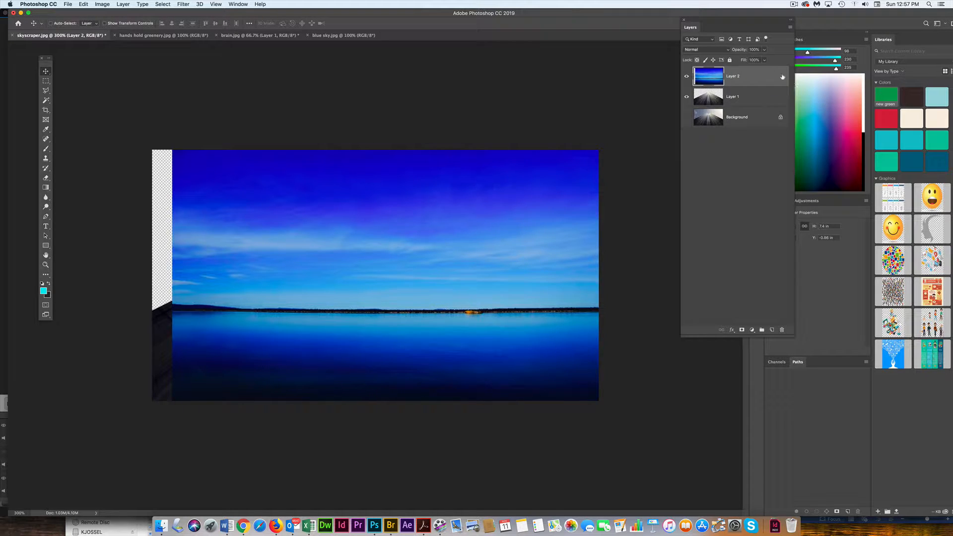
pyautogui.moveTo(773, 77); pyautogui.dragTo(773, 110)
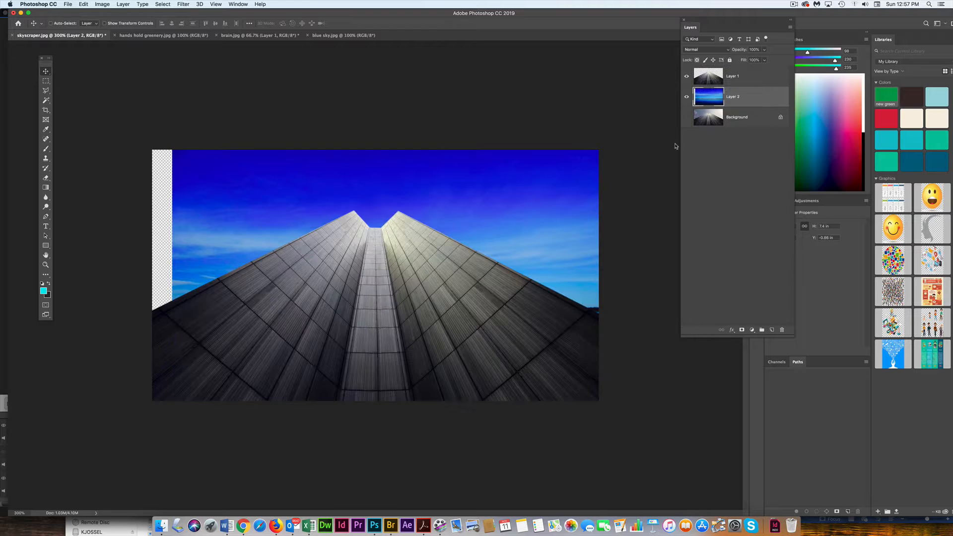
pyautogui.moveTo(556, 180); pyautogui.dragTo(537, 180)
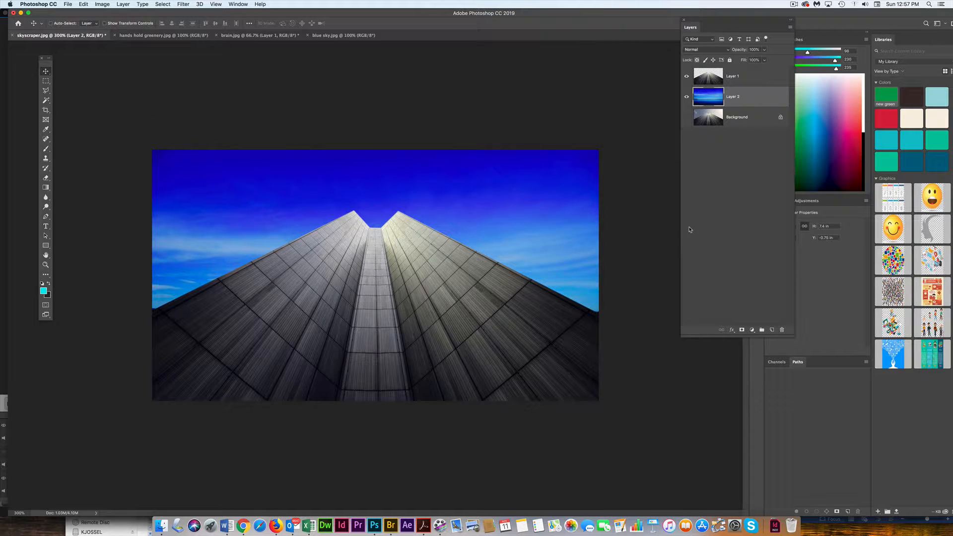
# Step: In hands hold greenery.jpg, choose the Magnetic Lasso, duplicate the Background layer and hide the original
pyautogui.click(185, 35)
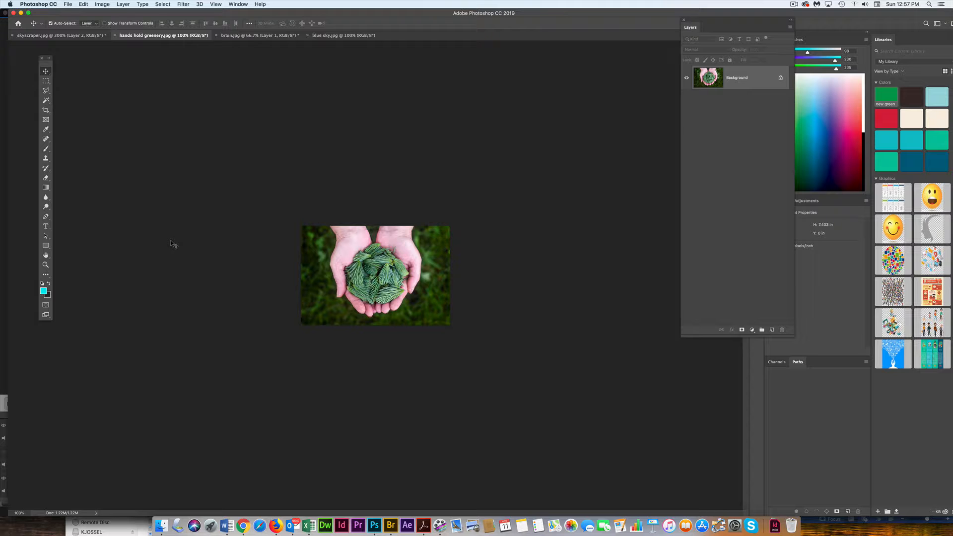
pyautogui.press('super+equal')
pyautogui.press('super+equal')
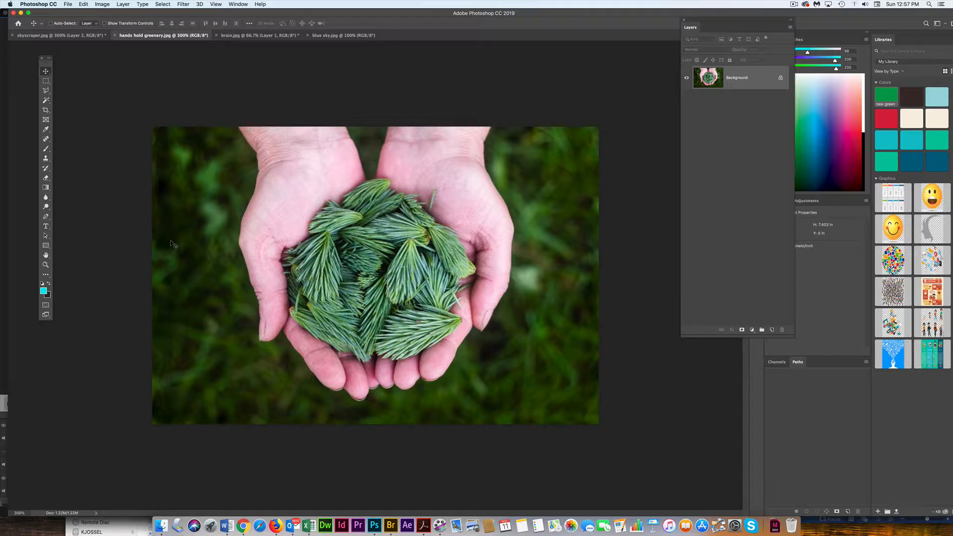
pyautogui.click(46, 91)
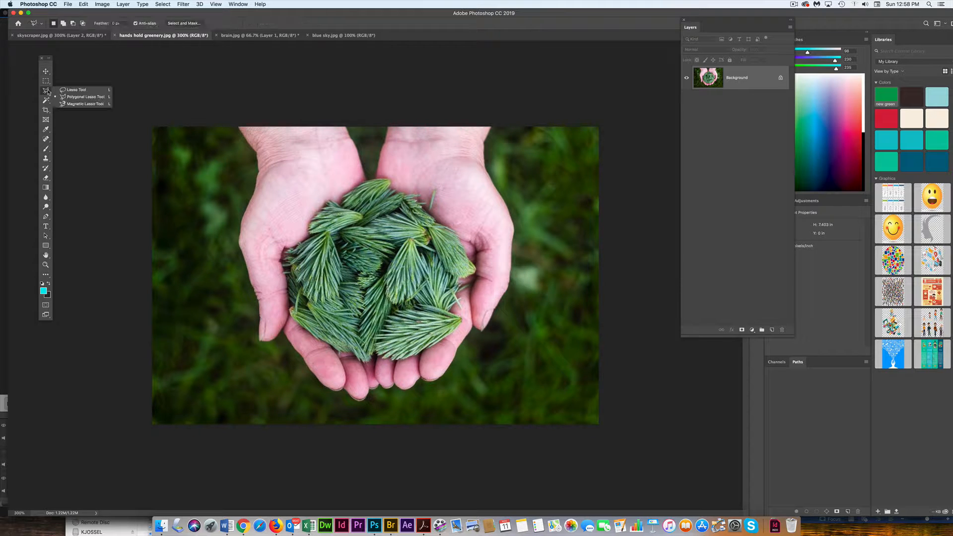
pyautogui.click(85, 104)
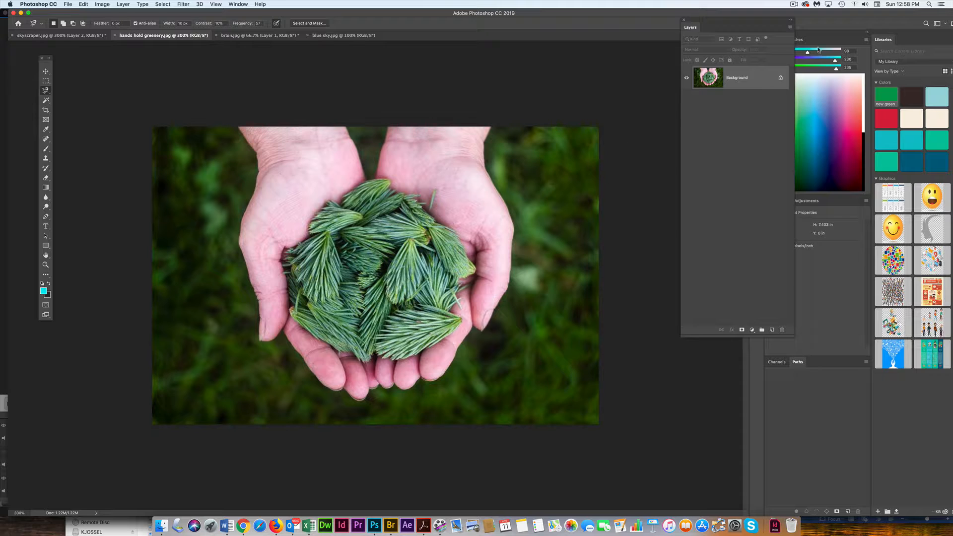
pyautogui.moveTo(747, 78); pyautogui.dragTo(772, 329)
pyautogui.click(687, 102)
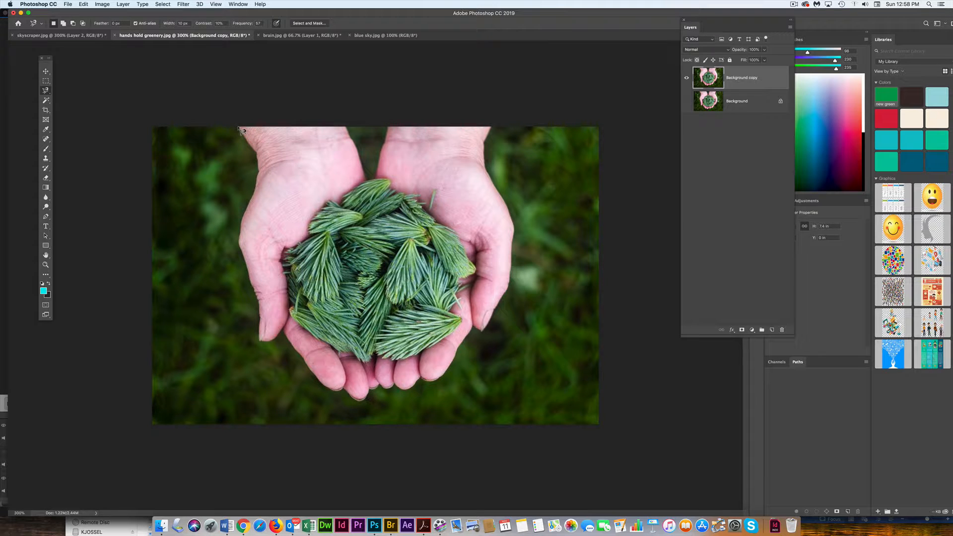
# Step: Trace a closed Magnetic Lasso selection around both hands and the greenery on the Background copy layer
pyautogui.click(238, 128)
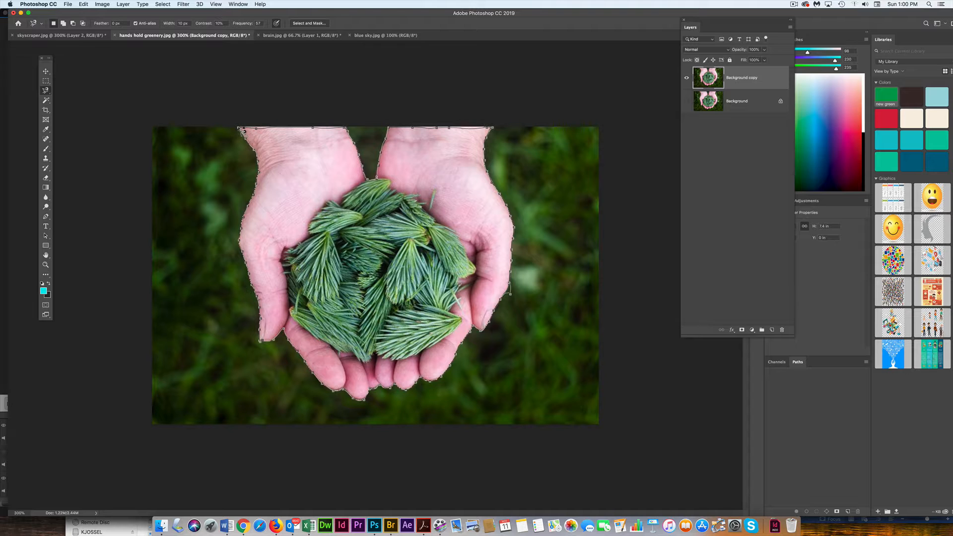
pyautogui.click(241, 130)
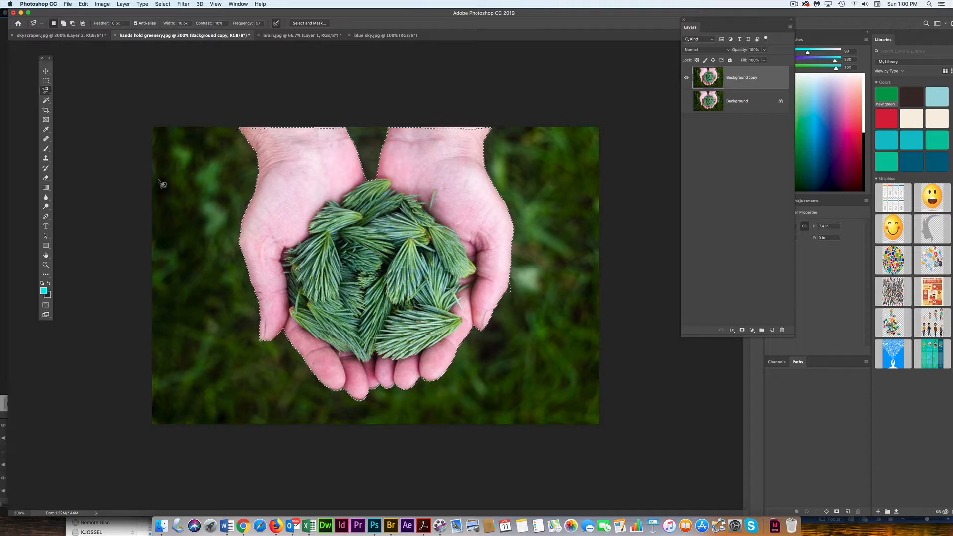
# Step: Enter Quick Mask mode and paint with the Brush in white along the upper edges of both wrists to include them in the selection
pyautogui.click(46, 306)
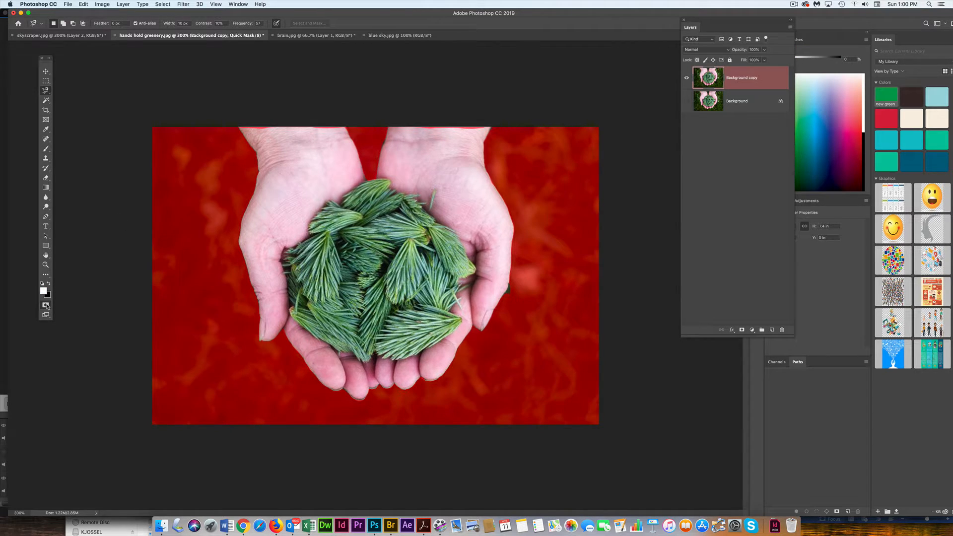
pyautogui.click(46, 149)
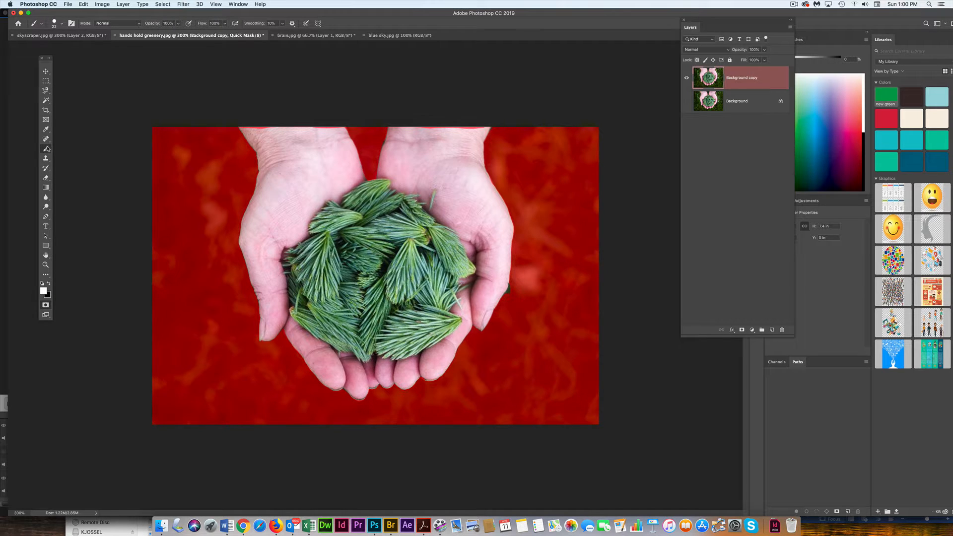
pyautogui.click(61, 24)
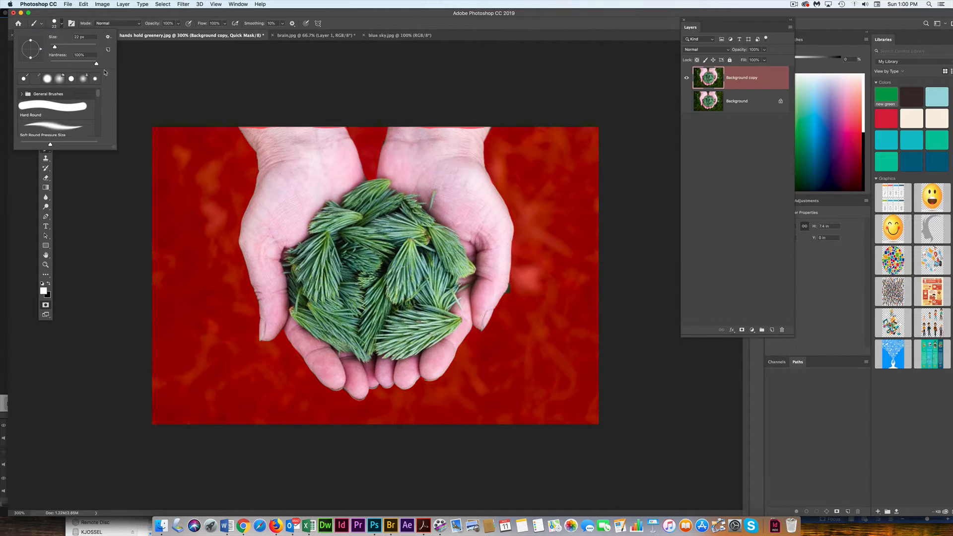
pyautogui.click(170, 15)
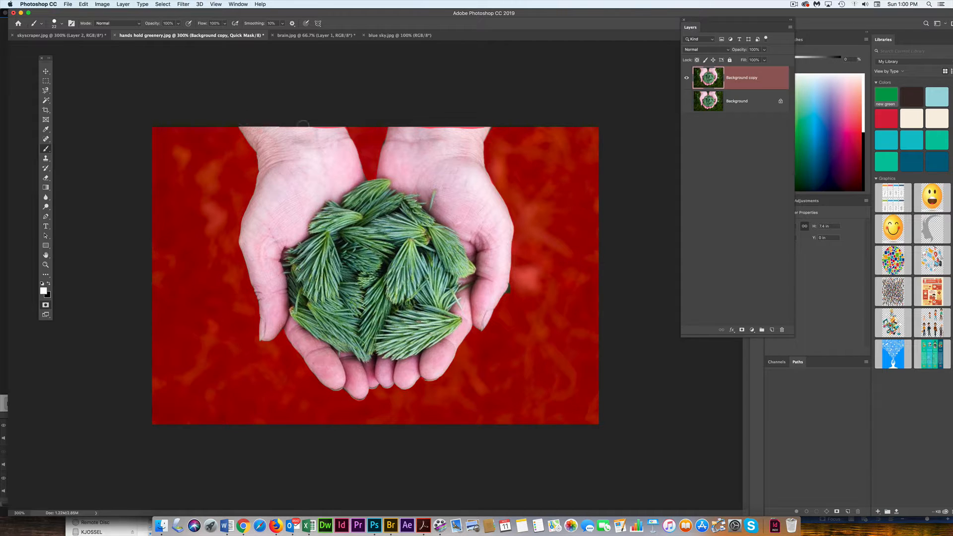
pyautogui.moveTo(339, 129)
pyautogui.mouseDown()
pyautogui.moveTo(281, 124)
pyautogui.moveTo(317, 131)
pyautogui.mouseUp()
pyautogui.moveTo(397, 124); pyautogui.dragTo(489, 121)
# Step: Touch up the edges of the hands' mask with a smaller brush and return from Quick Mask to the selection
pyautogui.press('[')
pyautogui.press('x')
pyautogui.press('x')
pyautogui.press('super+plus')
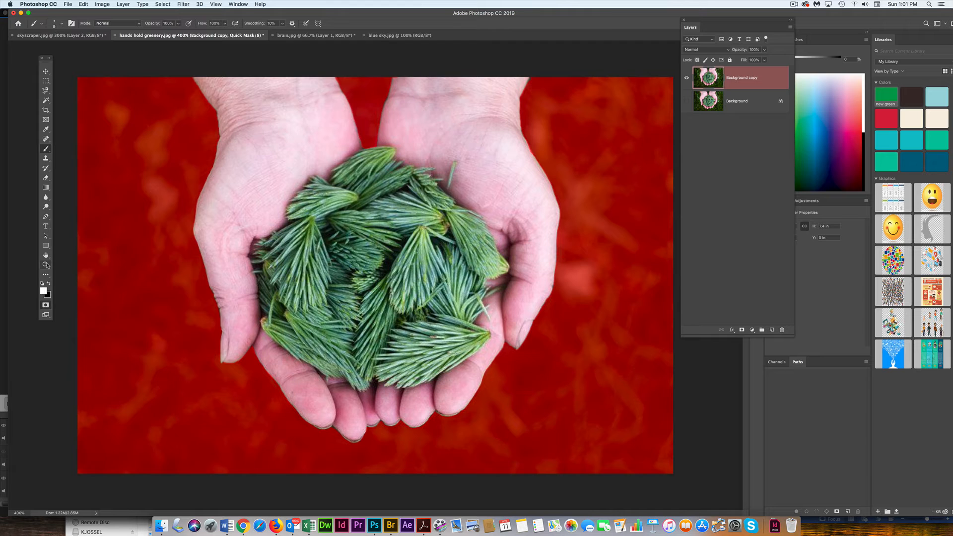
pyautogui.doubleClick(46, 265)
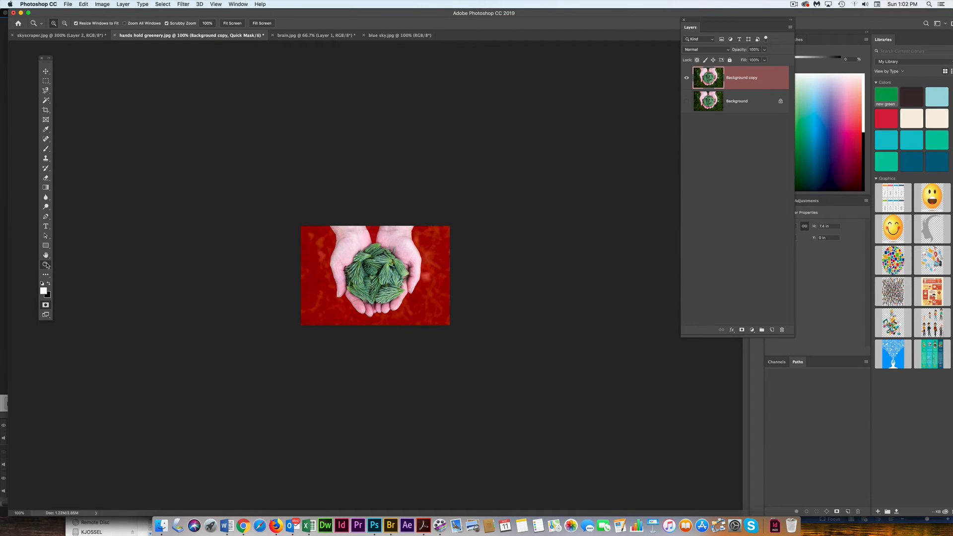
pyautogui.click(48, 306)
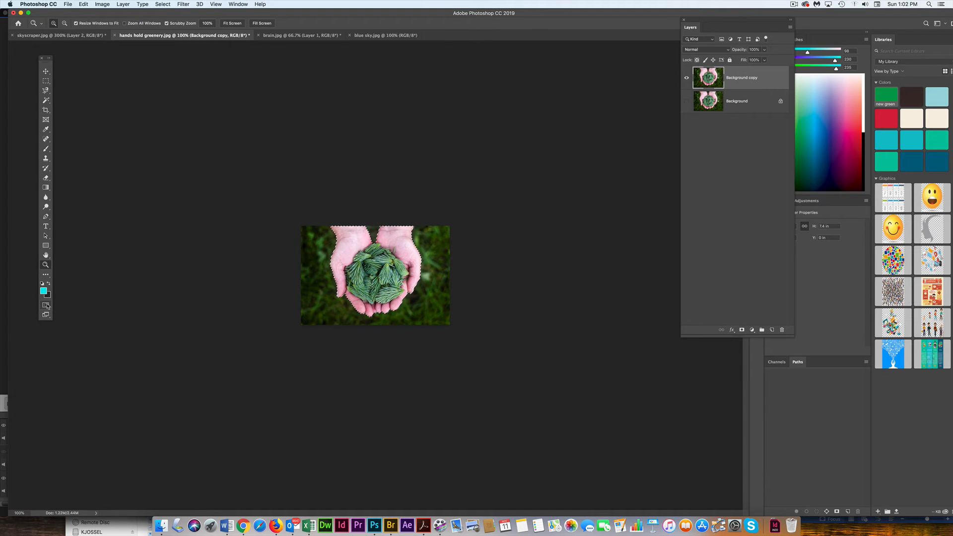
# Step: Copy the selected hands and greenery to a new layer and hide the Background copy layer
pyautogui.press('super+j')
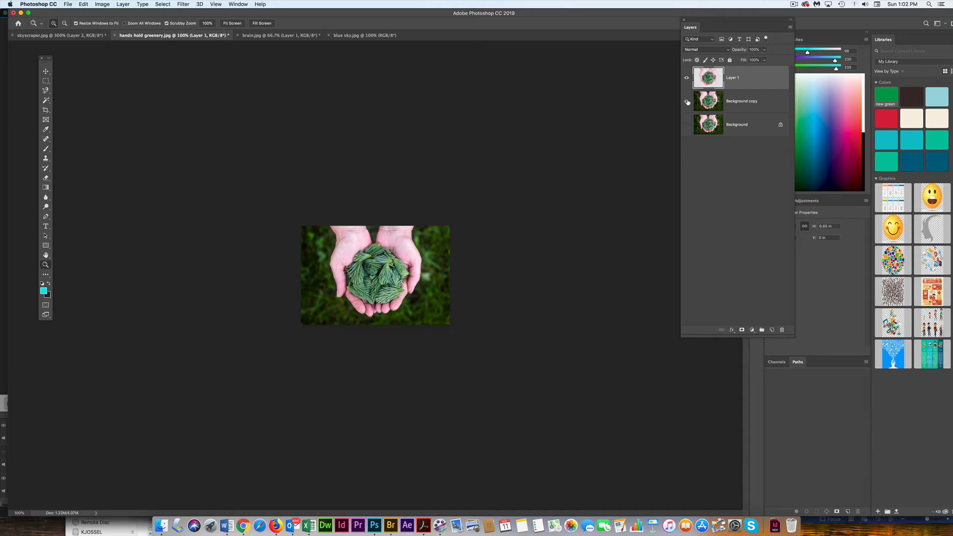
pyautogui.click(686, 101)
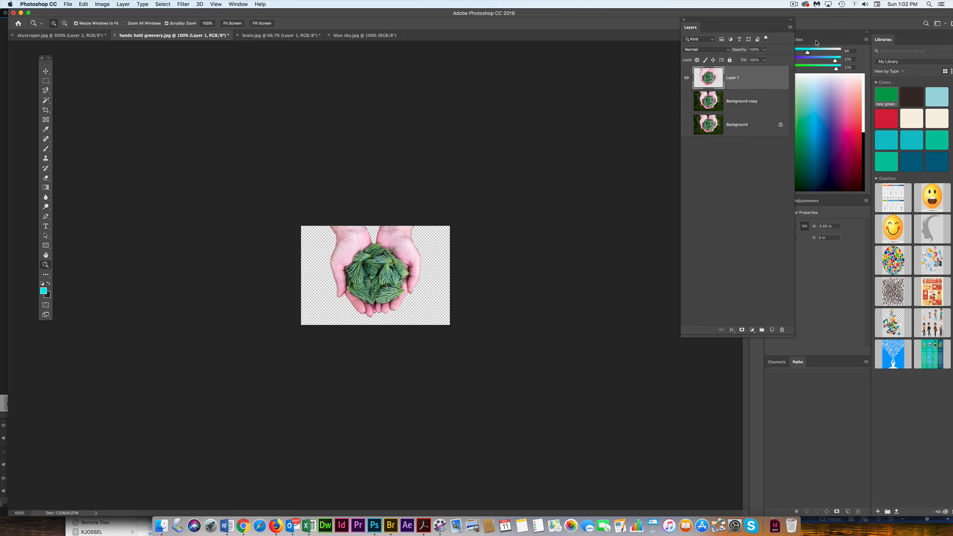
pyautogui.click(795, 4)
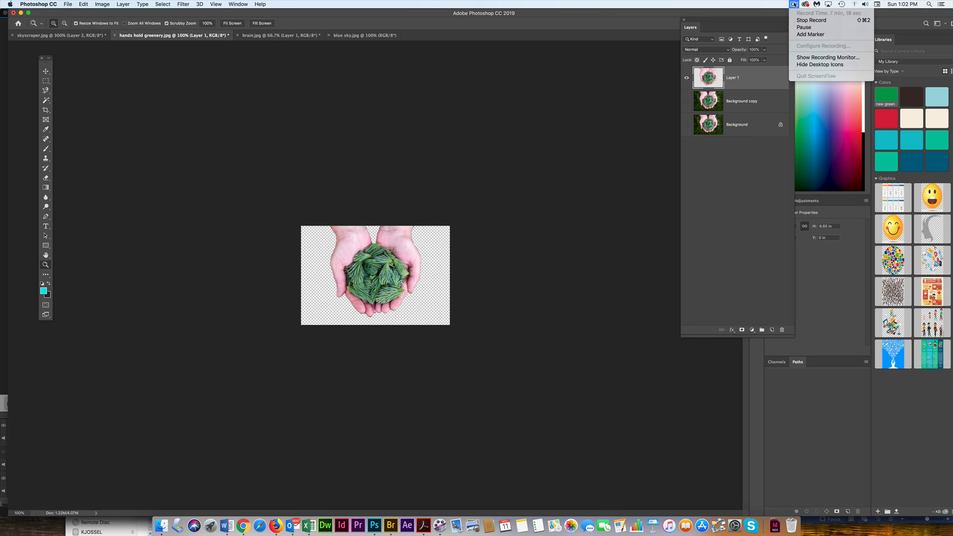